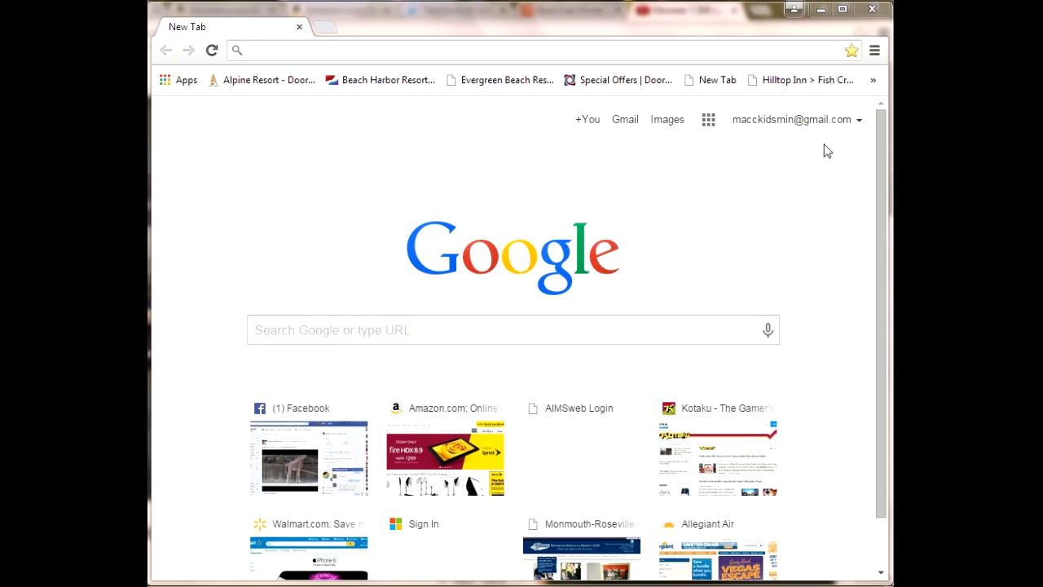
- Open Google Drive from the Google apps and create a new blank form
click(709, 122)
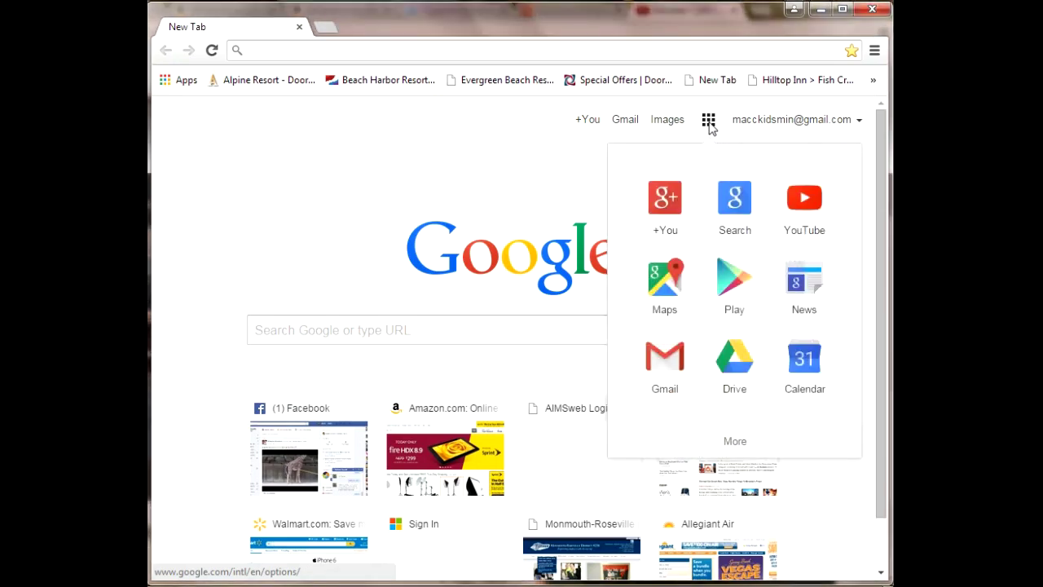
click(731, 368)
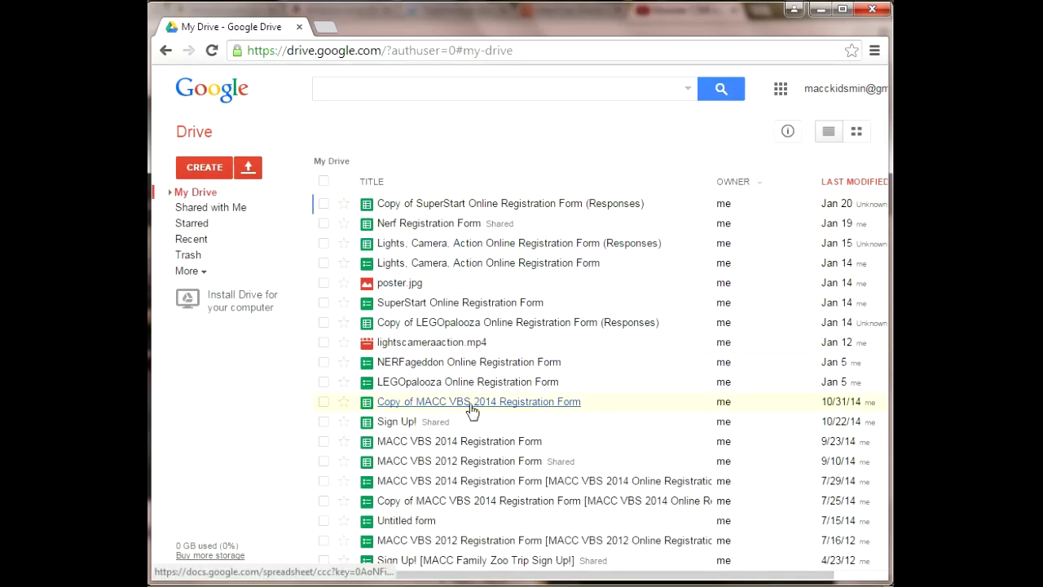
click(217, 173)
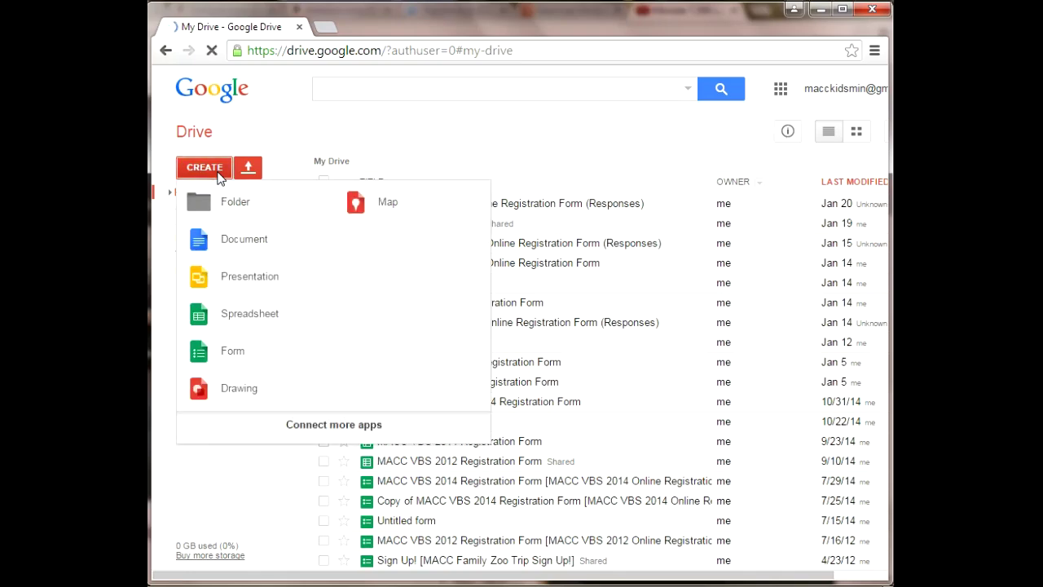
click(232, 351)
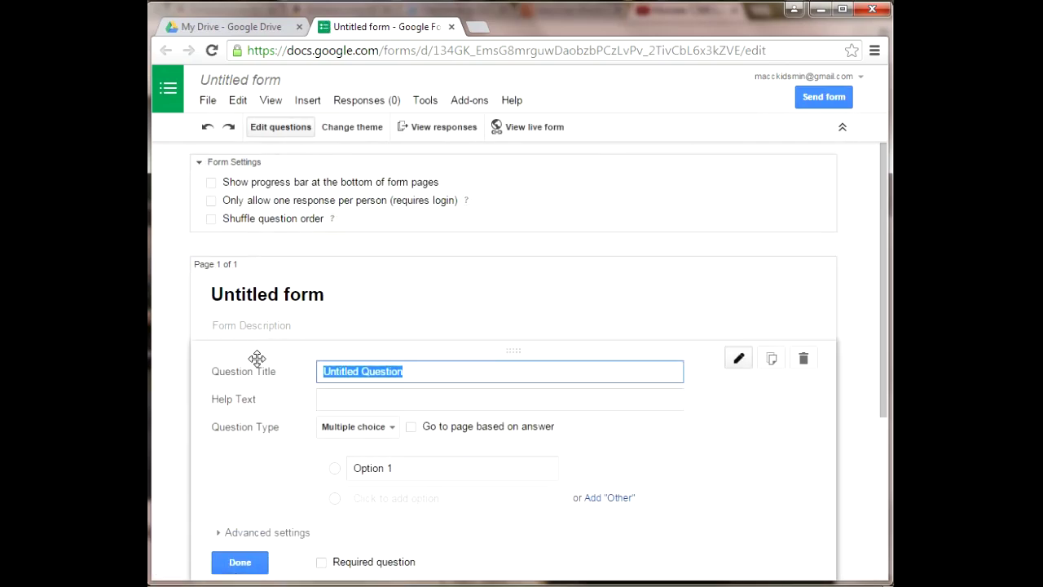
- Replace the form's default title with "Color survey"
double_click(304, 294)
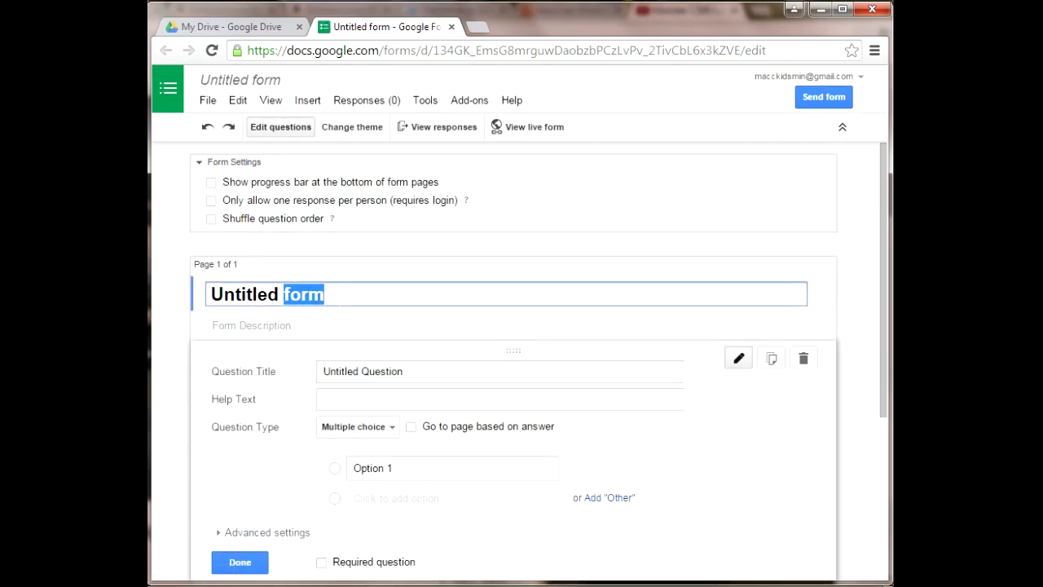
key(BackSpace)
key(BackSpace)
key(BackSpace)
key(BackSpace)
key(BackSpace)
key(BackSpace)
key(BackSpace)
key(BackSpace)
key(BackSpace)
key(BackSpace)
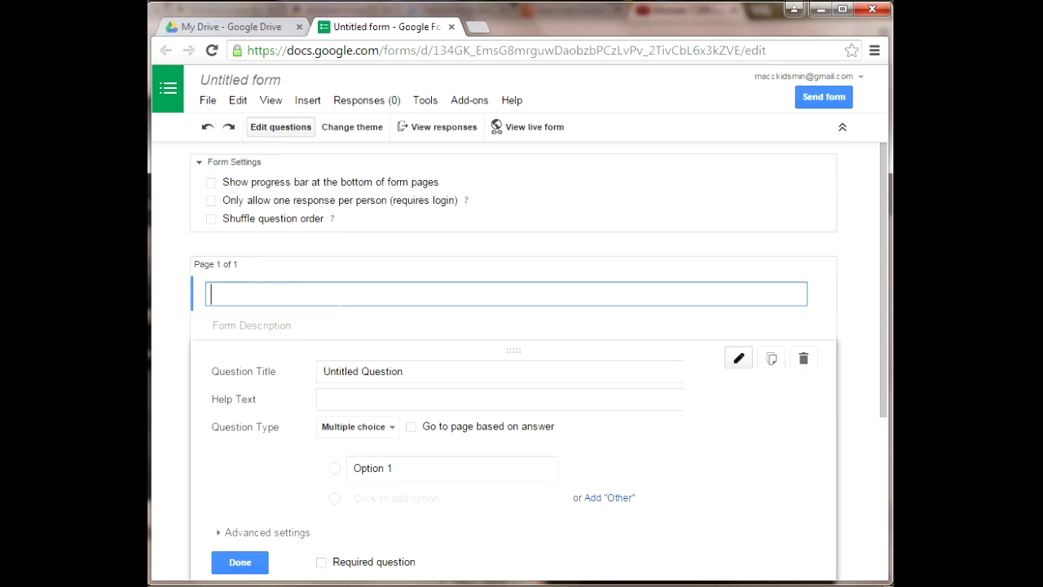
text(Color survey)
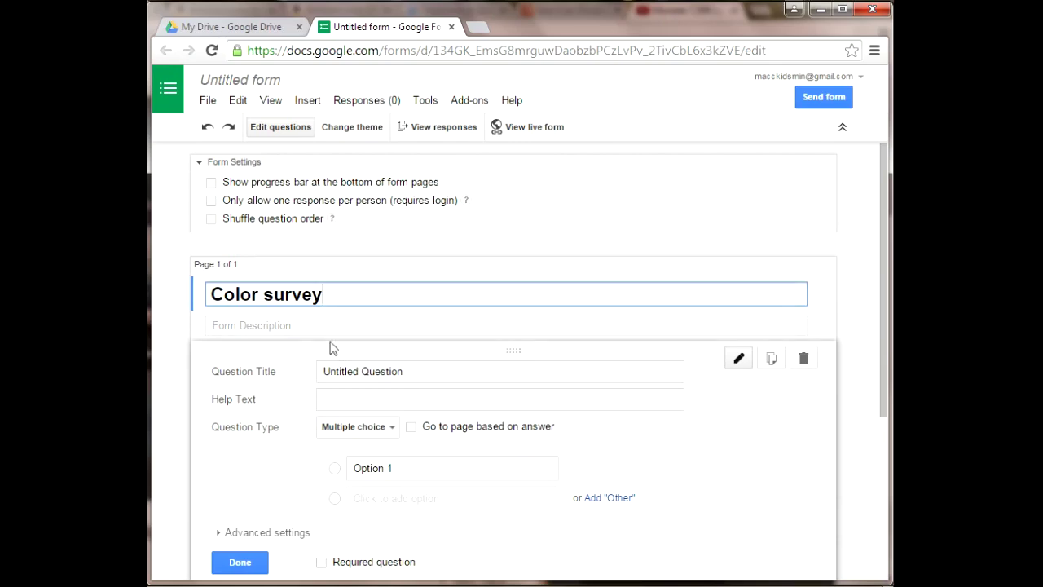
- Title the first question "What is your favorite color?"
click(345, 371)
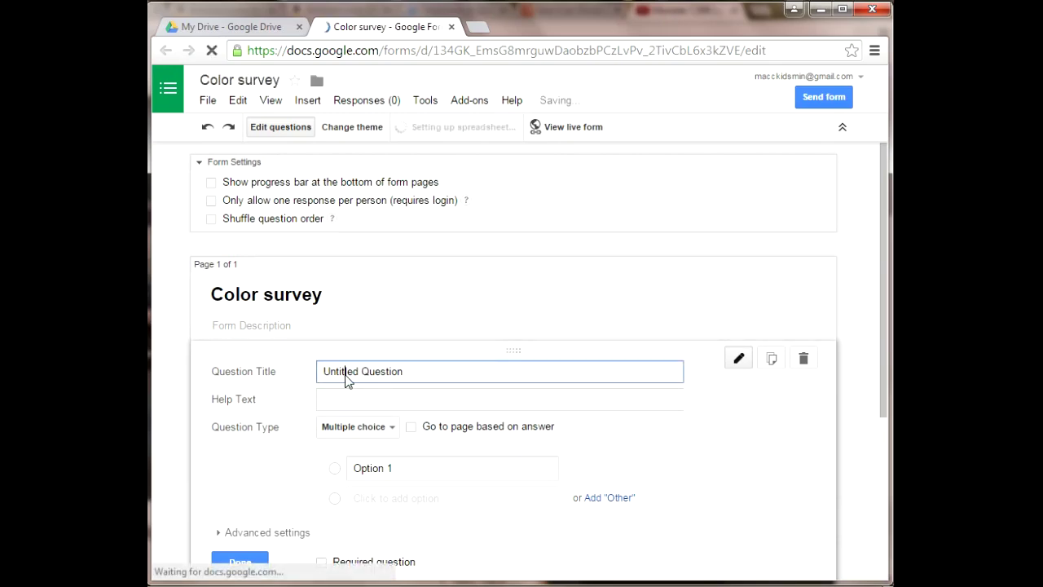
triple_click(345, 371)
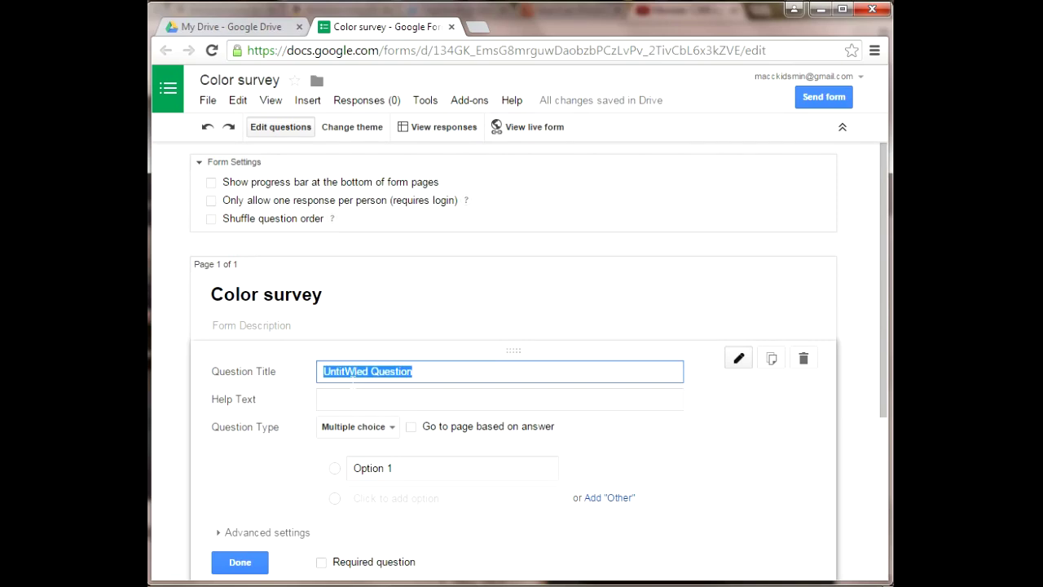
text(W)
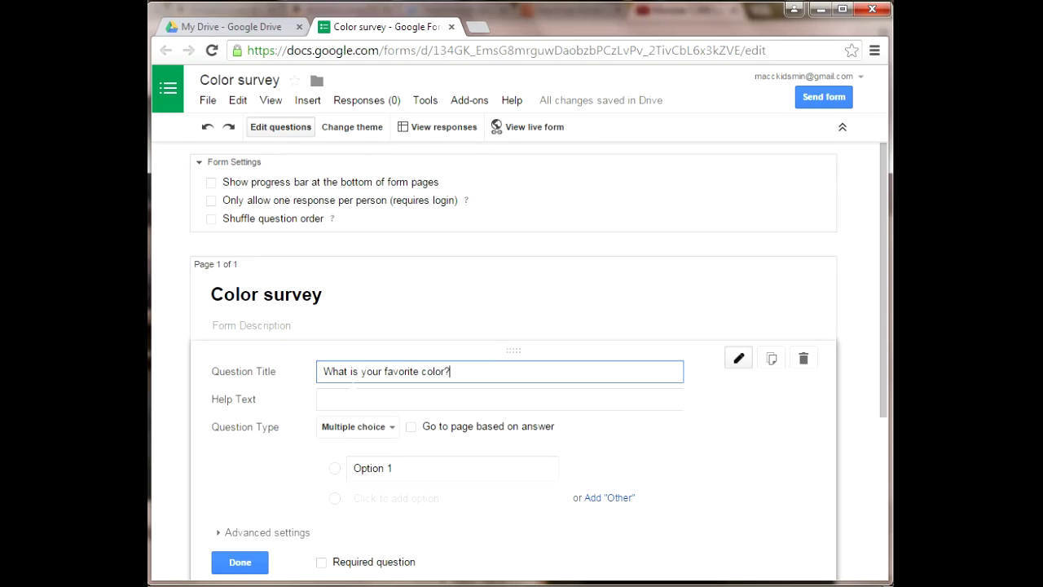
- Make the favorite color question a required Text question and finish editing it
click(391, 432)
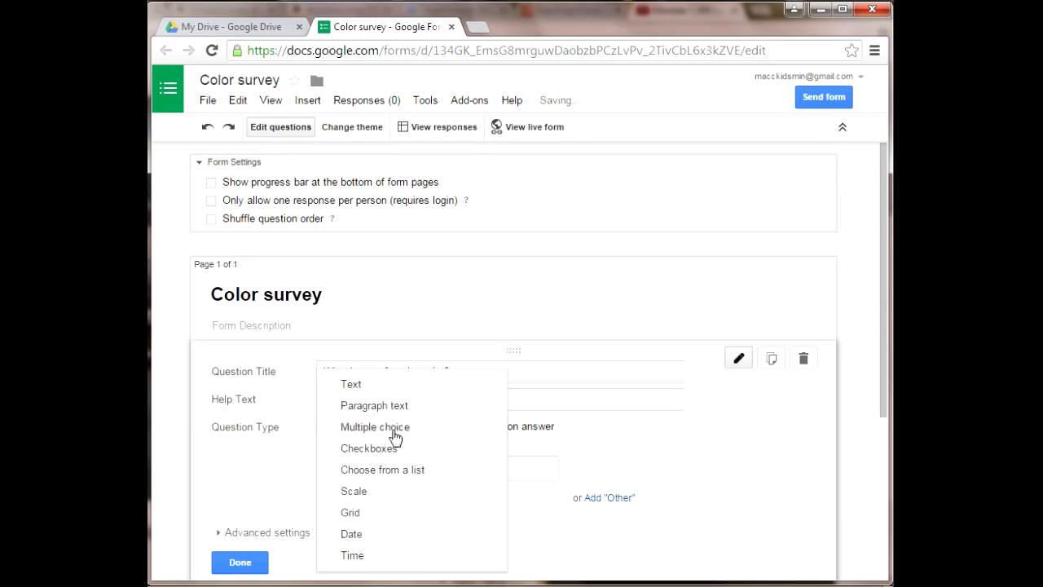
click(440, 385)
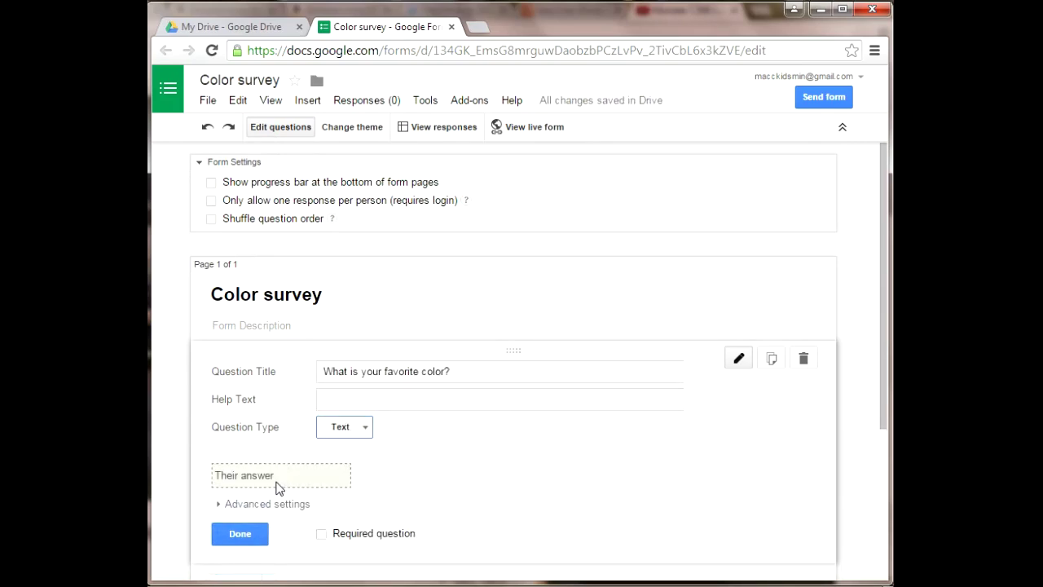
click(323, 534)
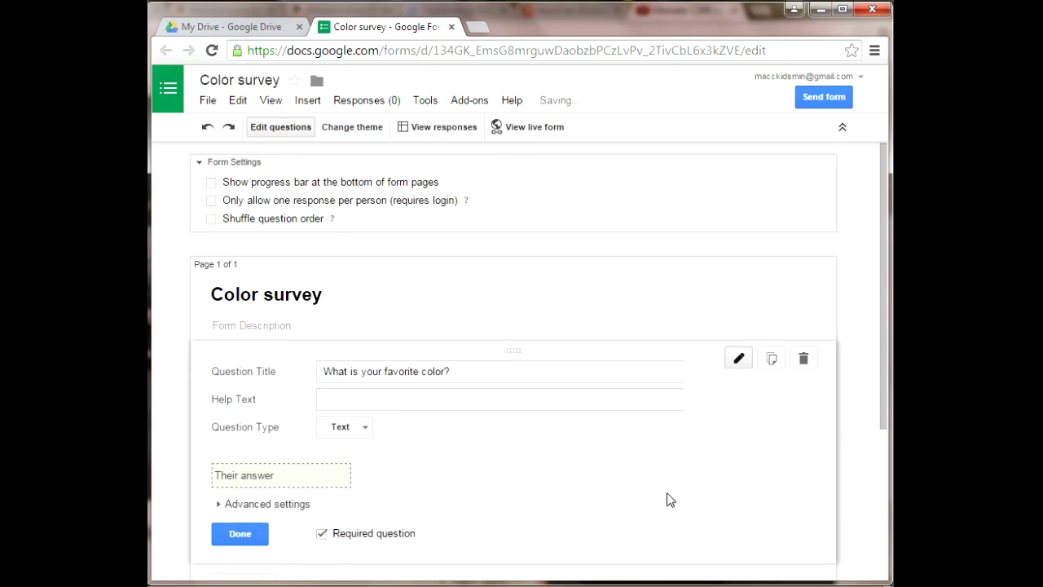
click(256, 537)
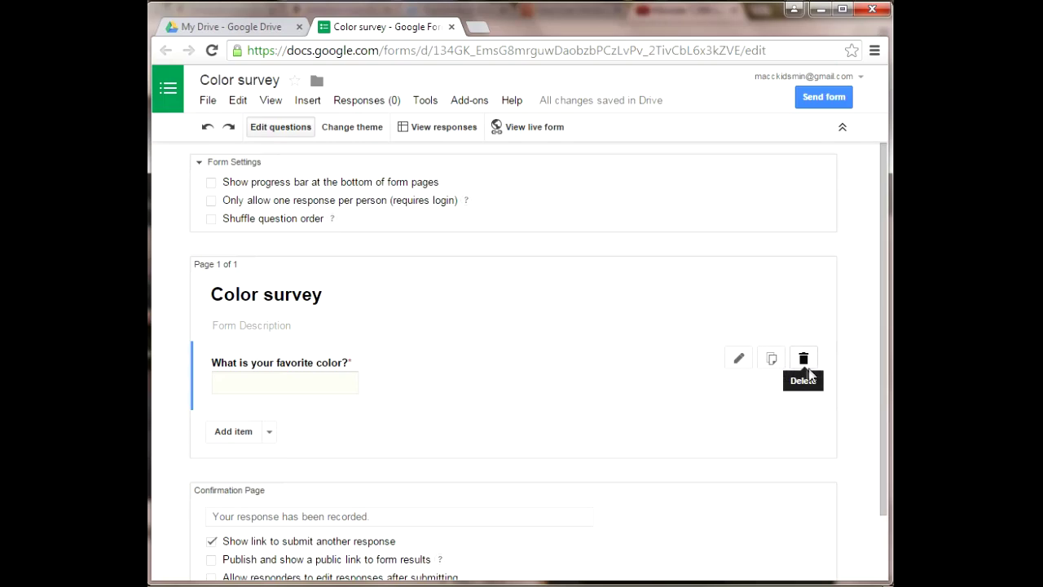
- Duplicate the favorite color question and retitle the copy "What is your least favorite color?"
click(778, 366)
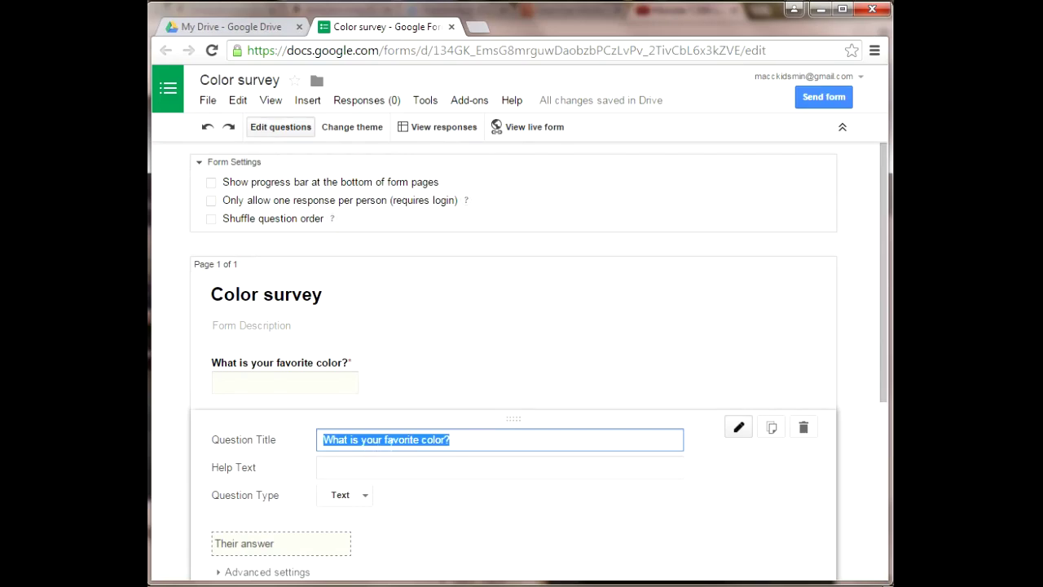
click(382, 440)
text(least)
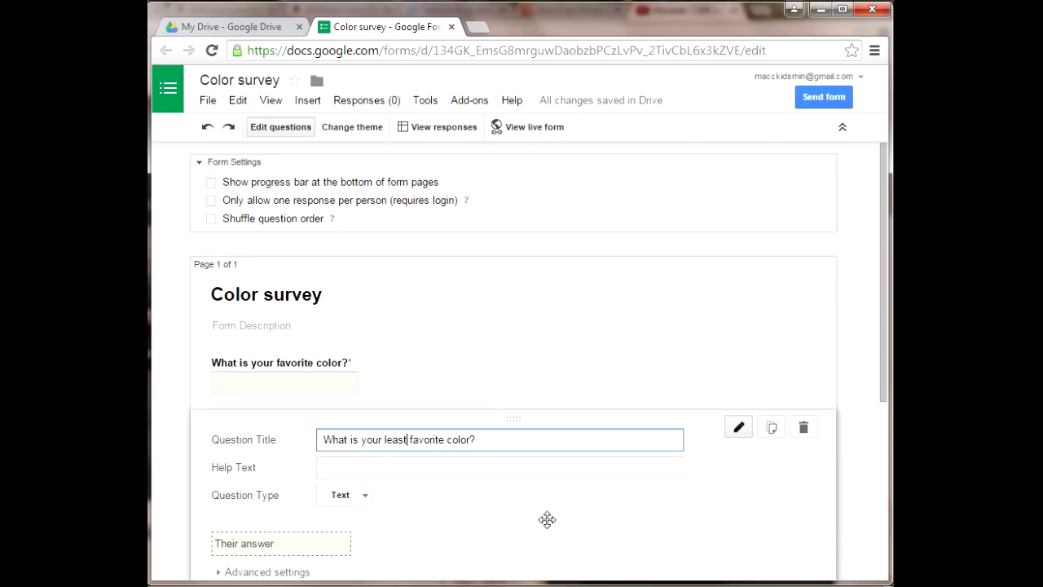
drag(883, 378, 866, 454)
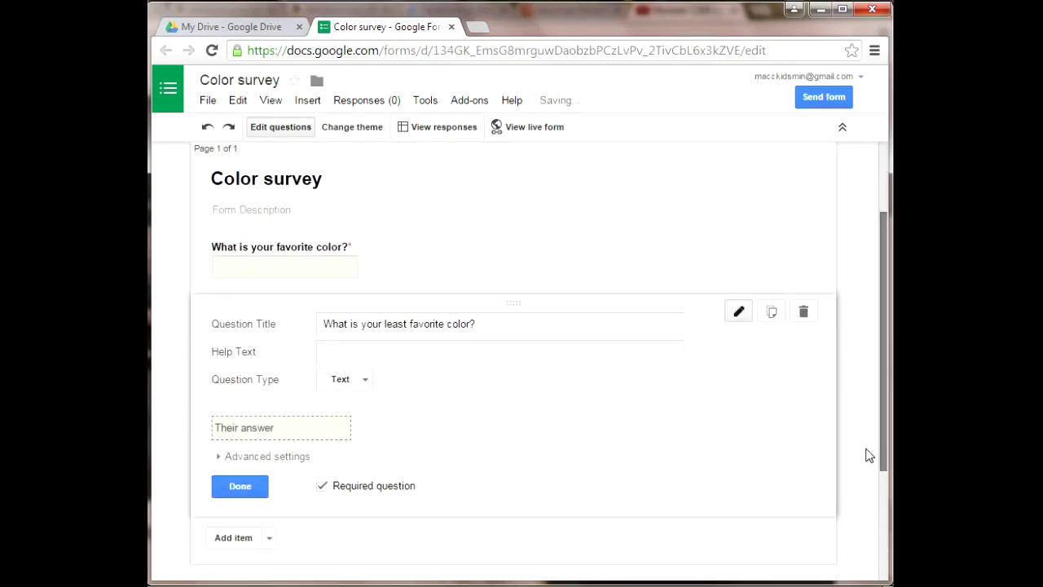
click(229, 493)
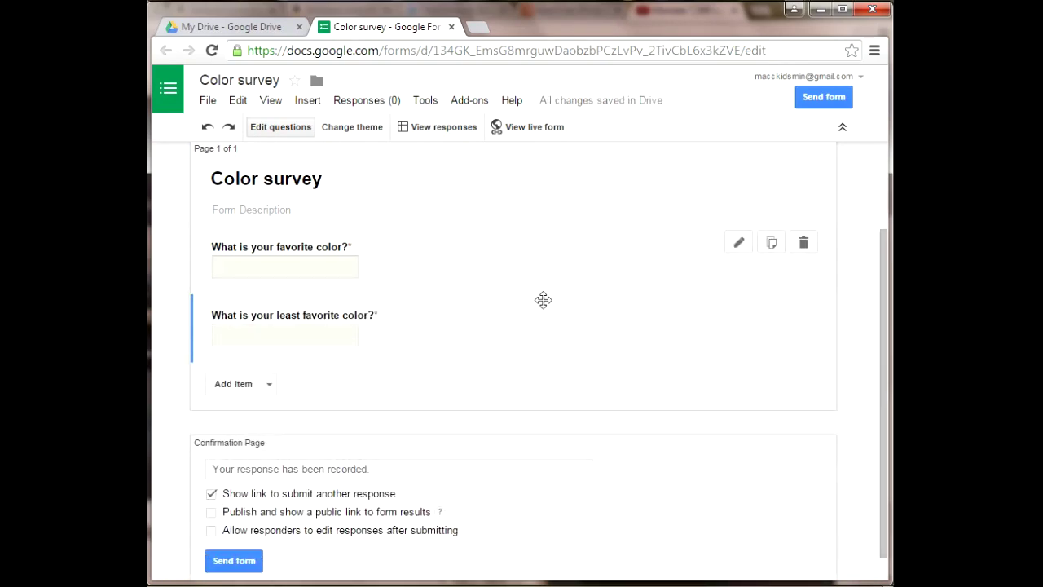
- Apply the At the Fair theme to the form and open its customization options
click(366, 131)
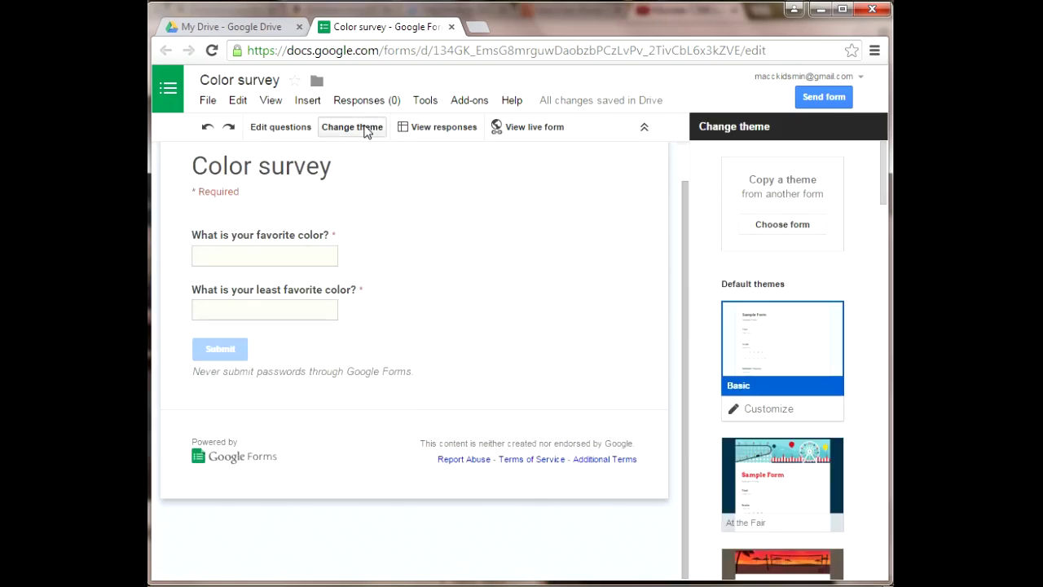
click(780, 460)
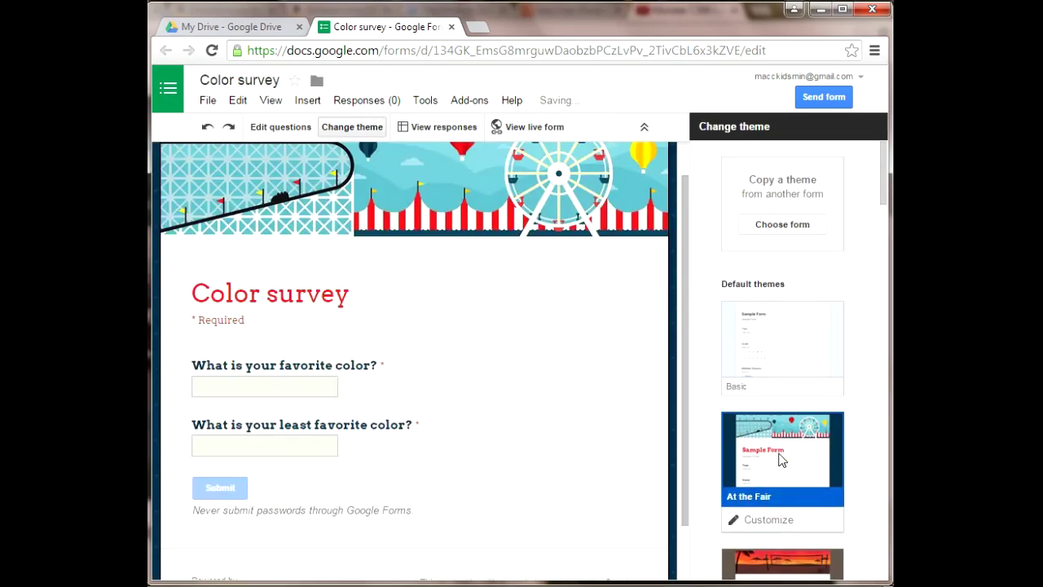
click(778, 520)
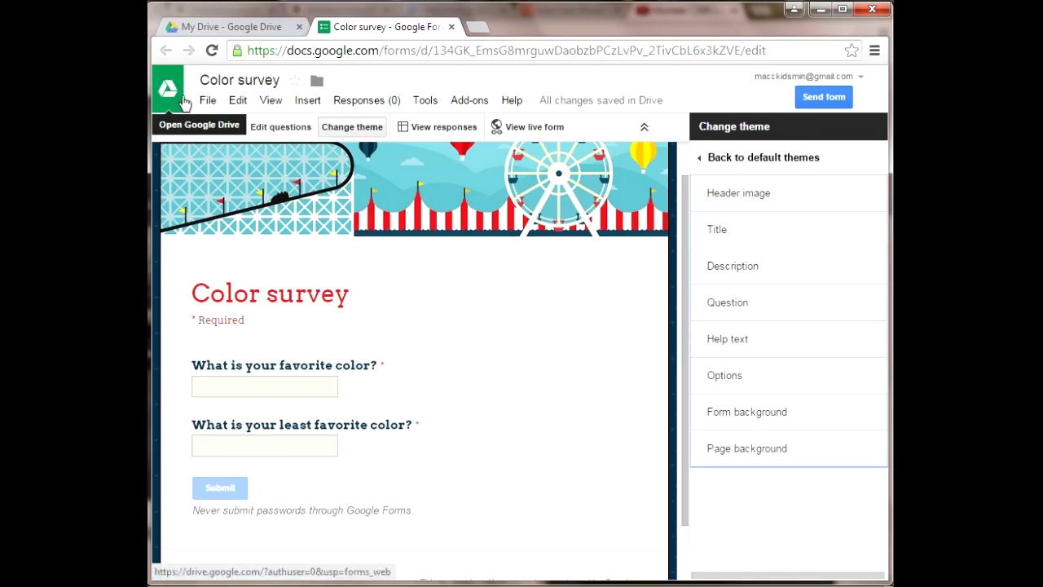
- Generate a short share link for the form and show its HTML embed code, then close the sharing options
click(841, 105)
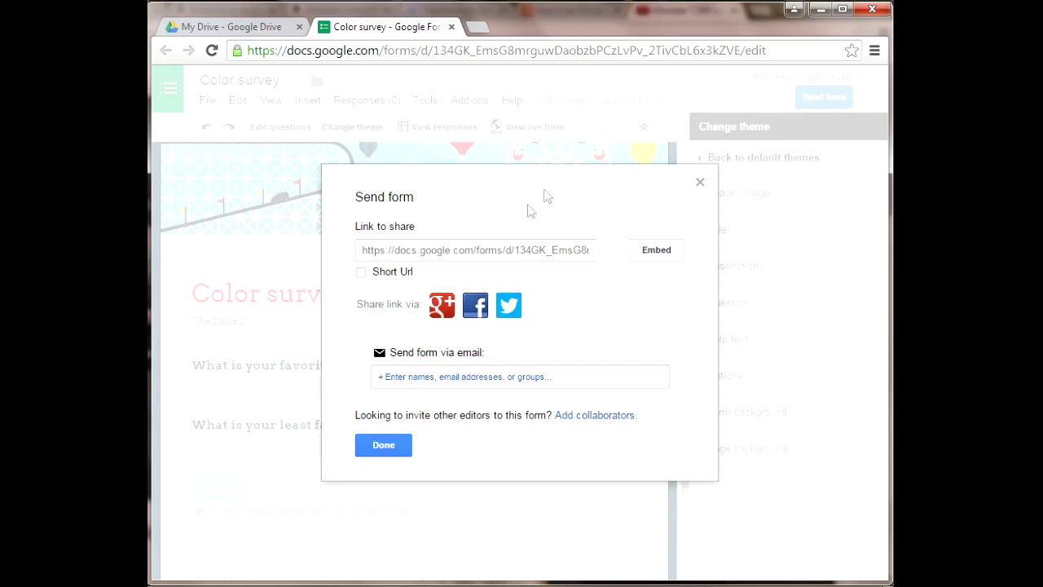
click(362, 274)
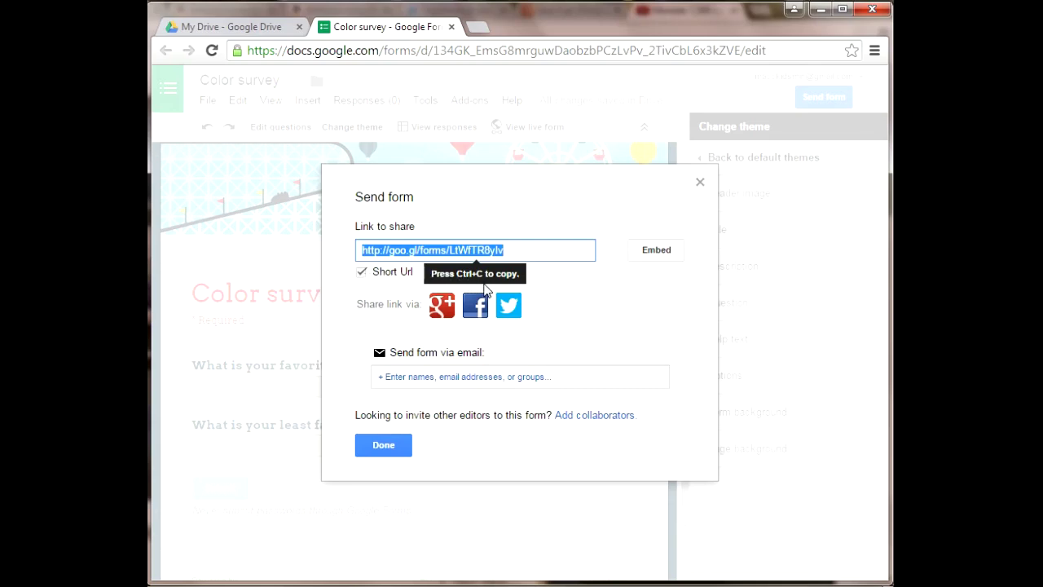
click(667, 256)
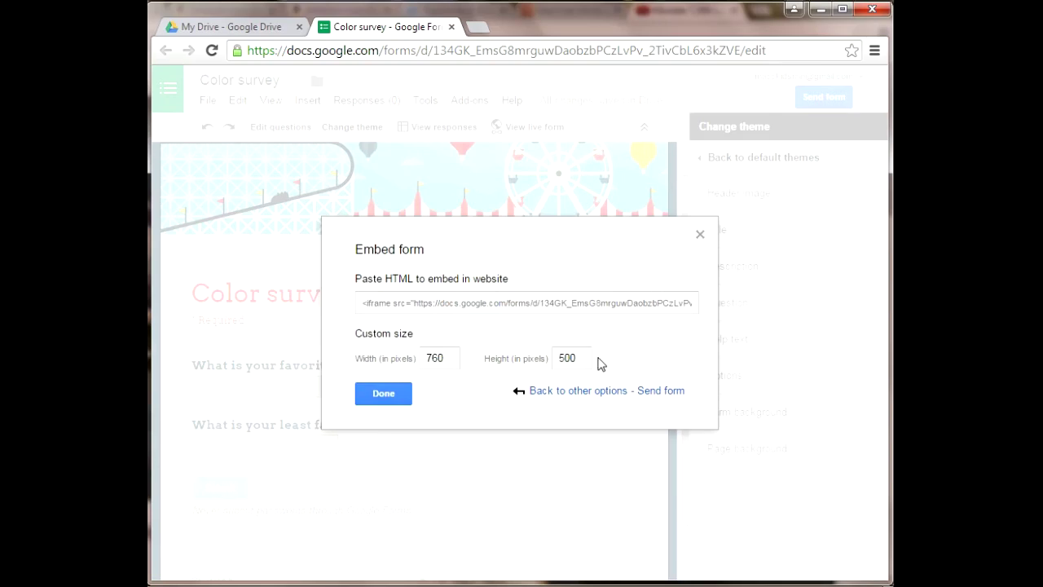
click(384, 394)
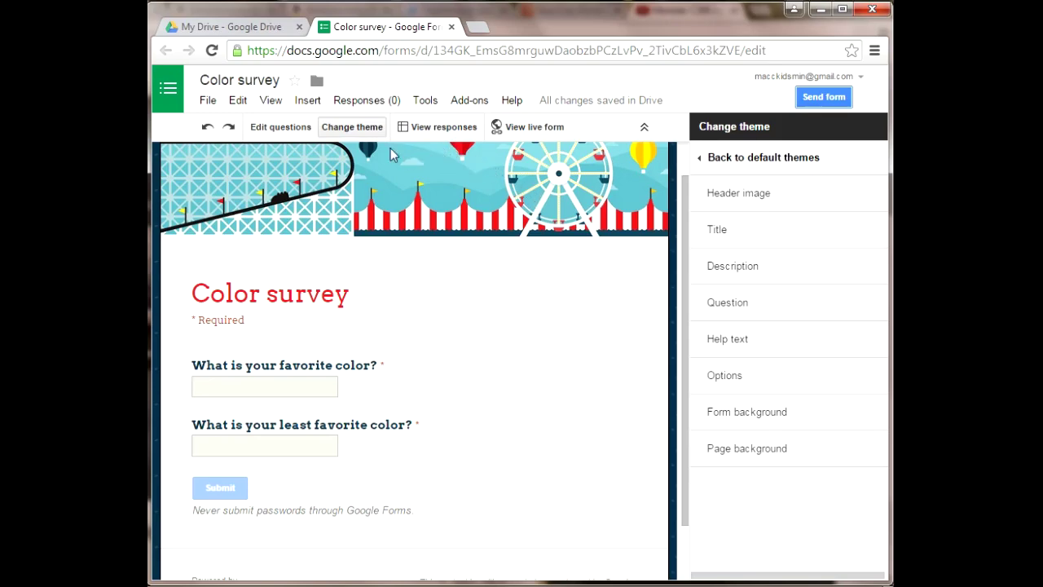
- Open the Color survey (Responses) spreadsheet from Drive and display its available download formats
click(169, 91)
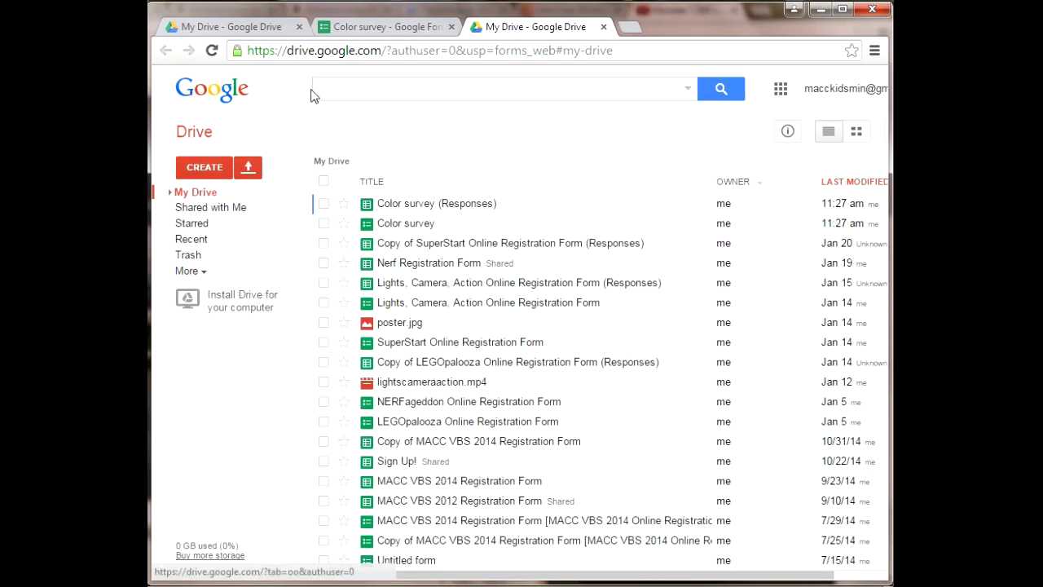
click(403, 205)
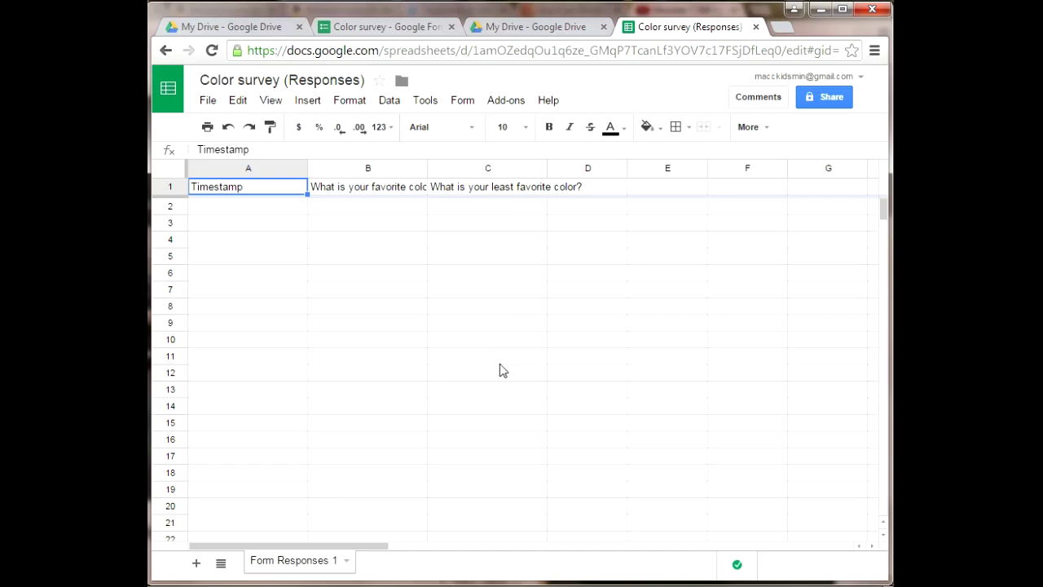
click(208, 101)
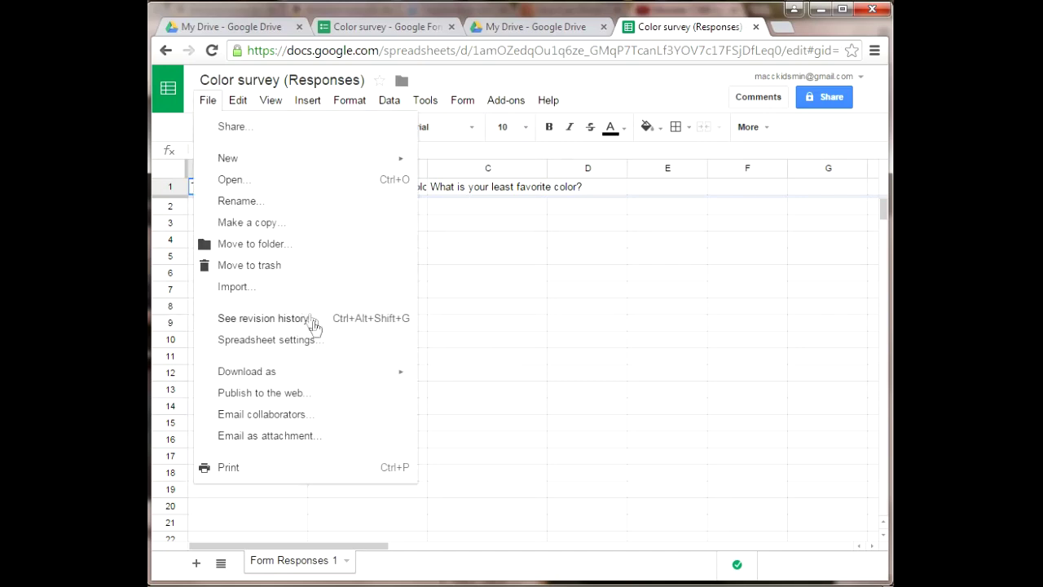
mouse_move(348, 378)
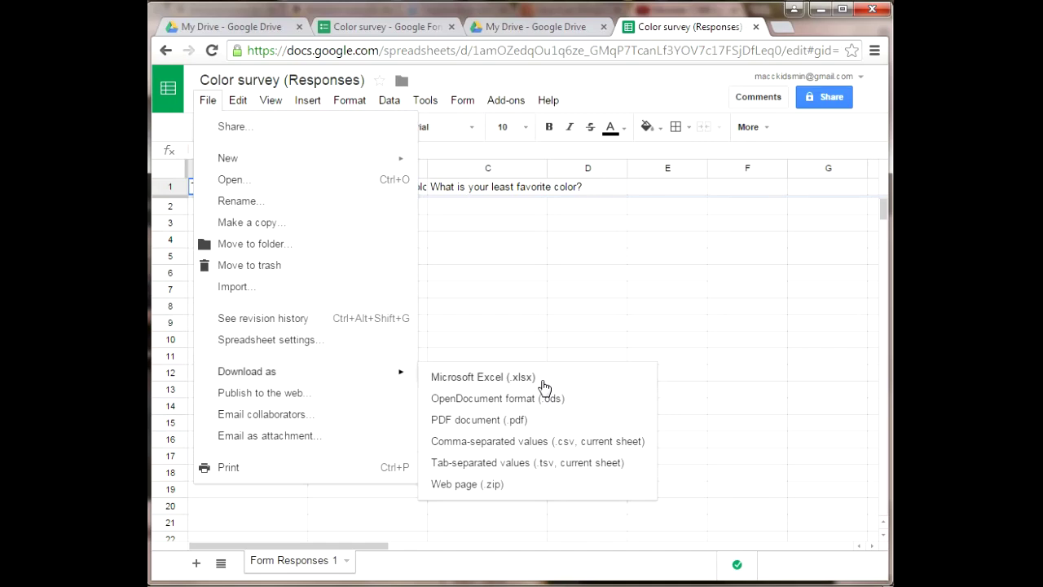
click(789, 26)
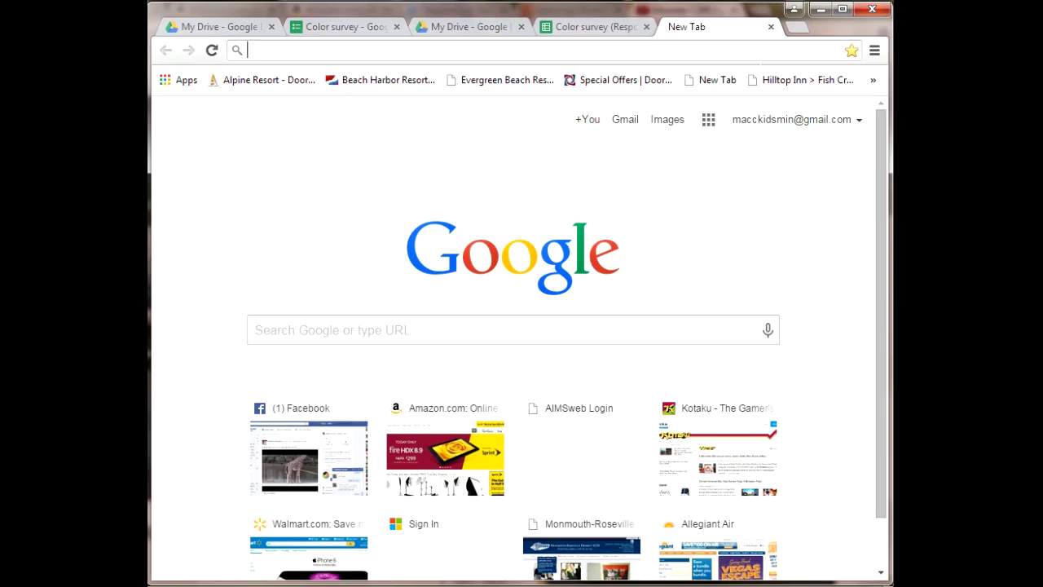
text(coon)
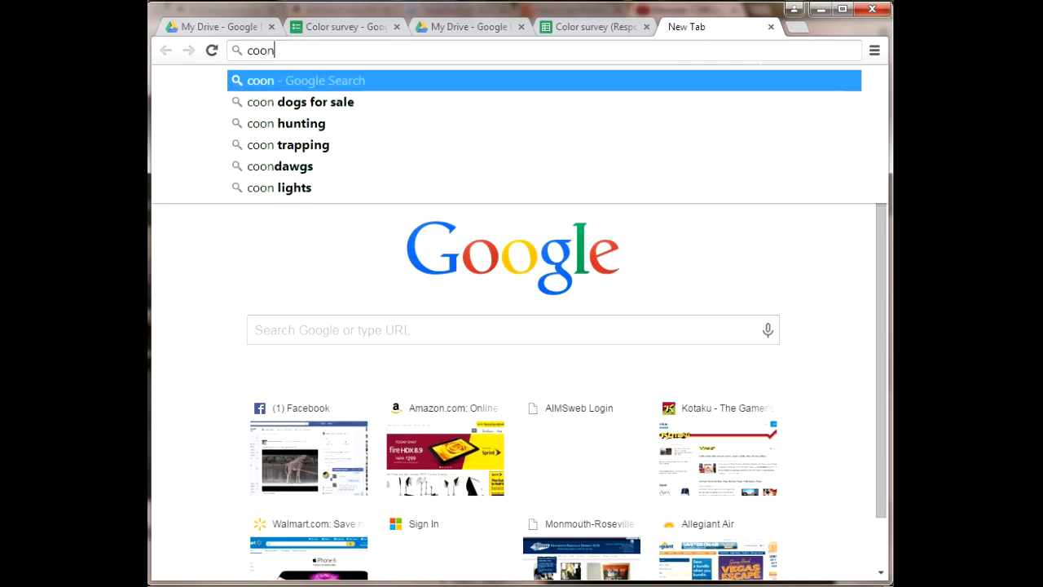
key(BackSpace)
key(BackSpace)
text(n)
key(Return)
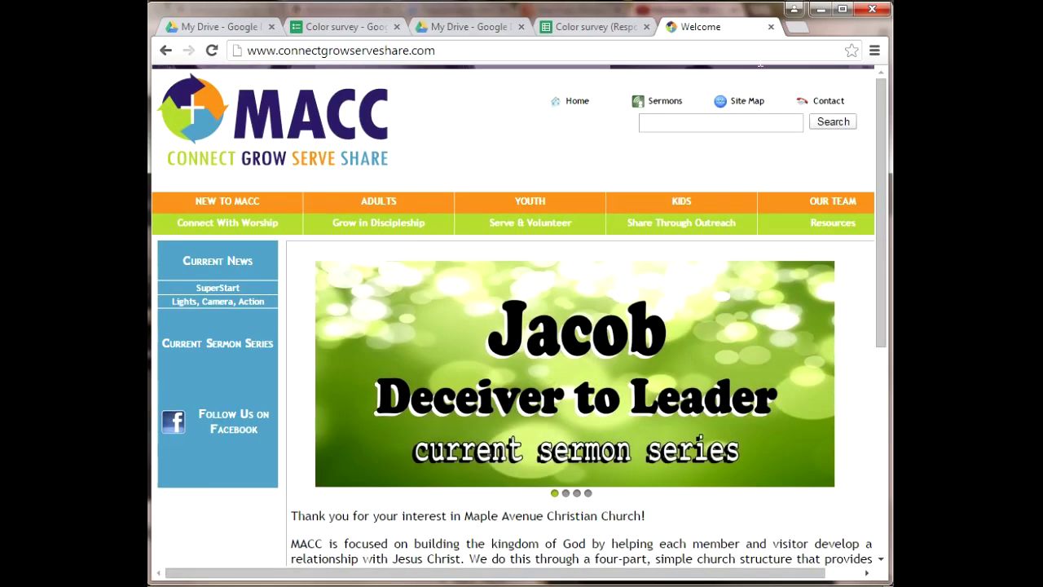
- Open the SuperStart news item and review its embedded online registration form through to the end
click(234, 291)
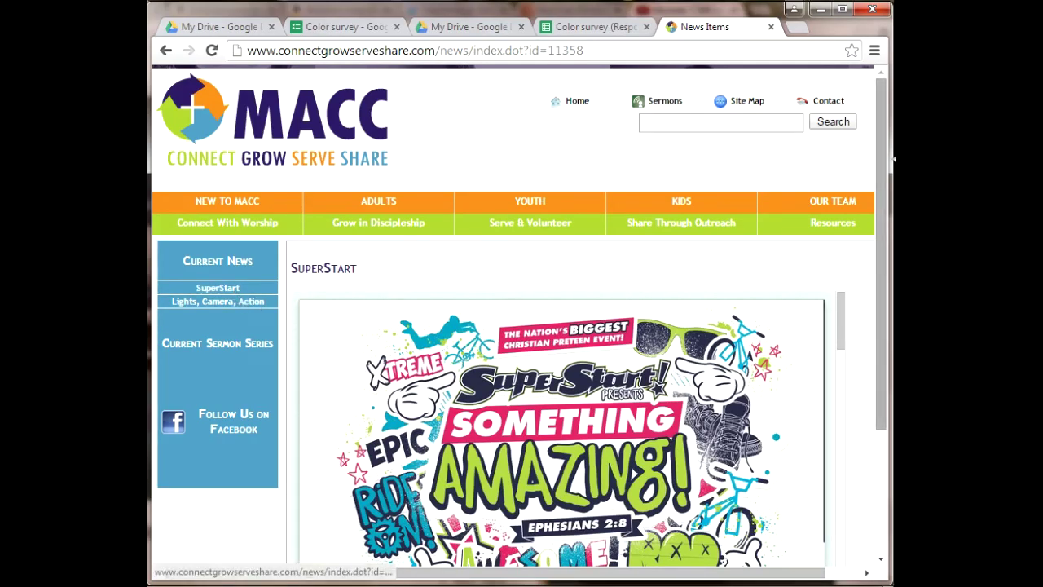
drag(882, 159, 881, 284)
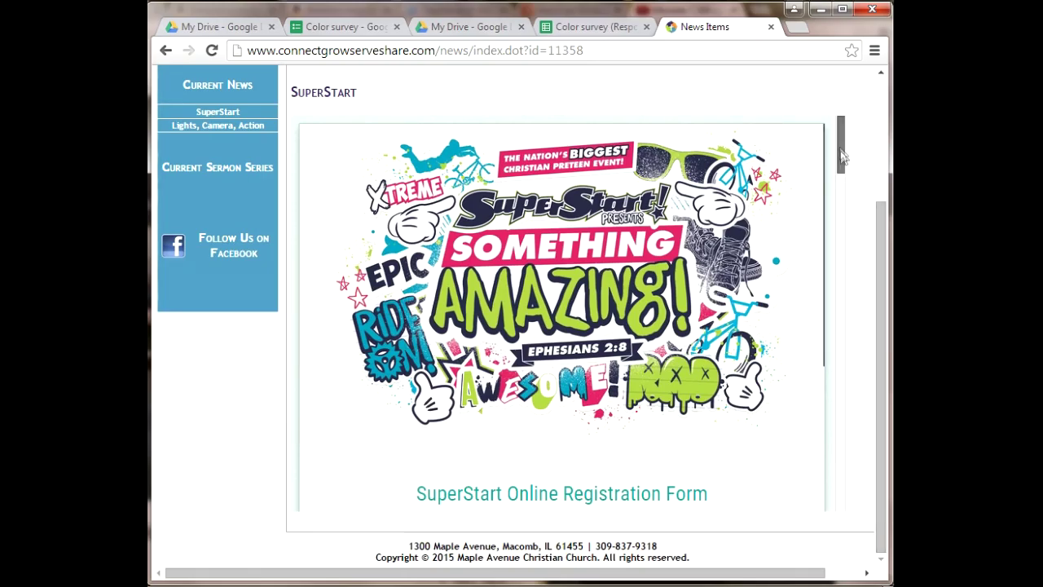
drag(839, 147, 853, 486)
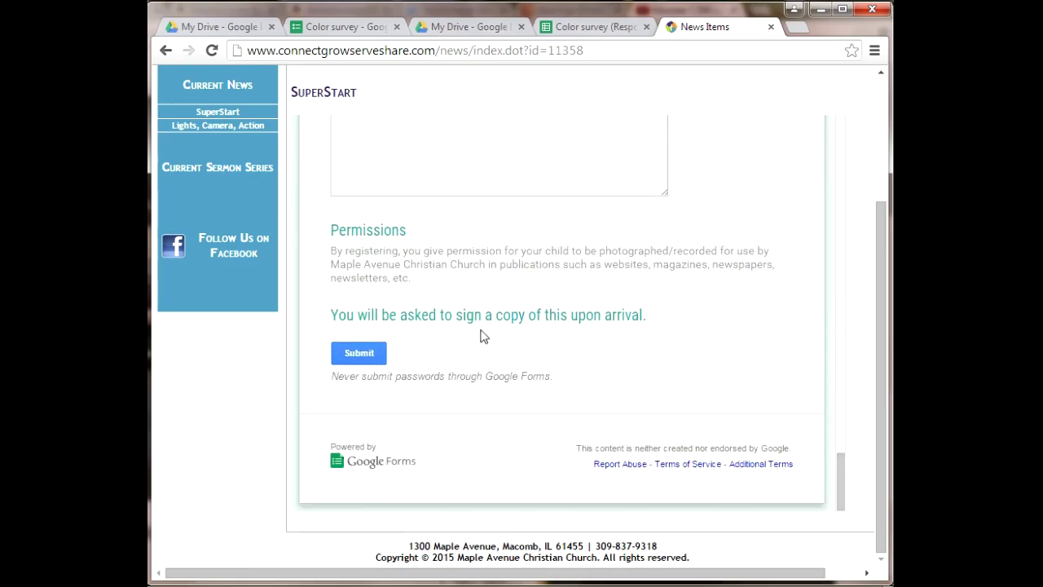